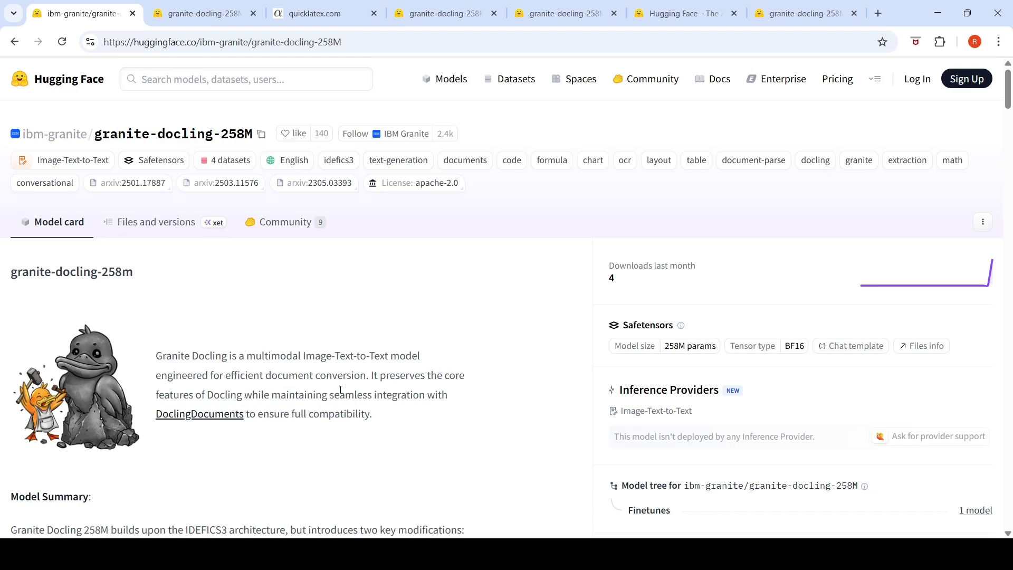
- Compare the rendered formula preview with the model's LaTeX output in the granite-docling-258m demo
click(205, 19)
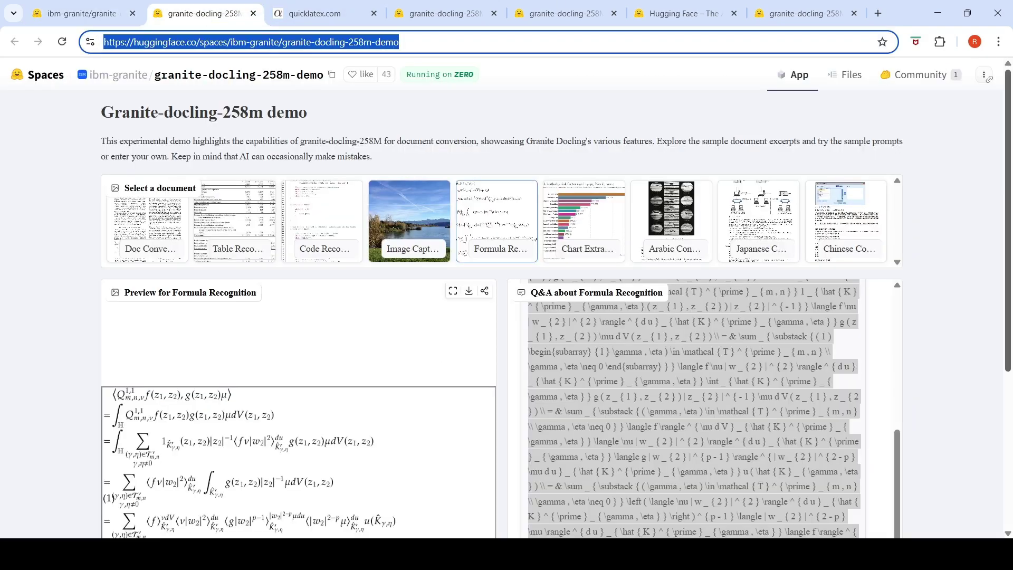
scroll(927, 290, down, 4)
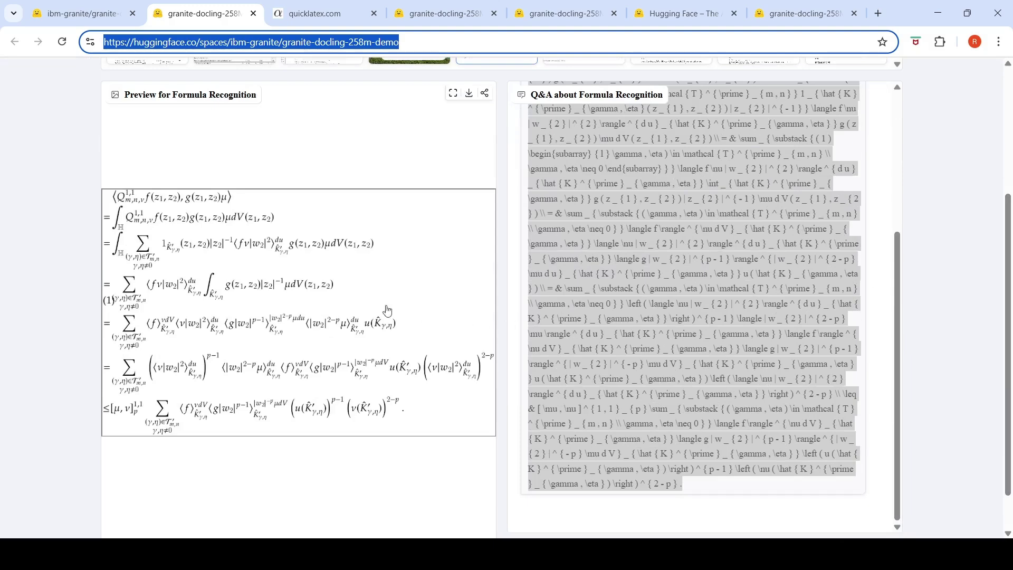
scroll(344, 303, up, 3)
scroll(343, 303, up, 1)
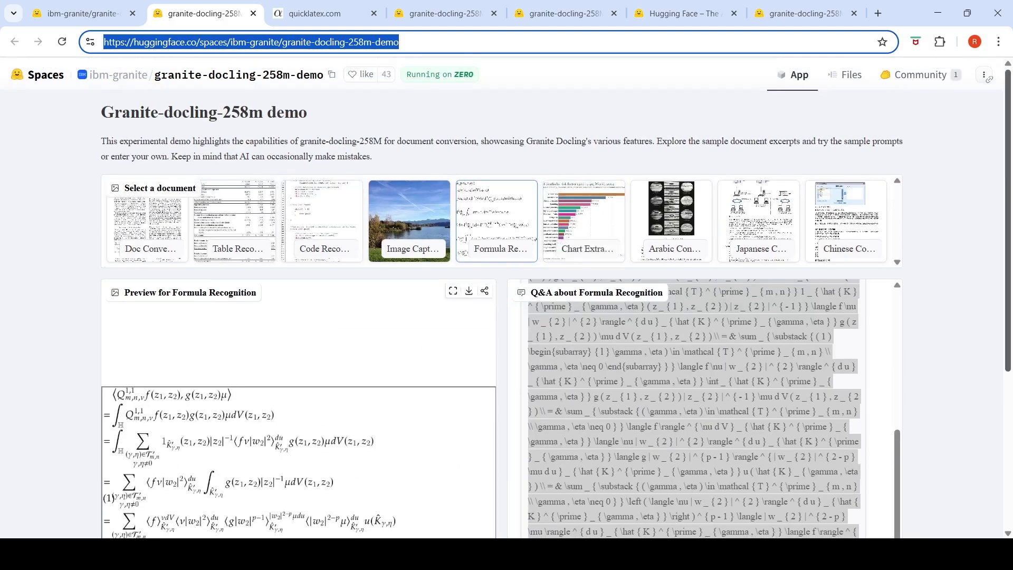
scroll(979, 309, down, 1)
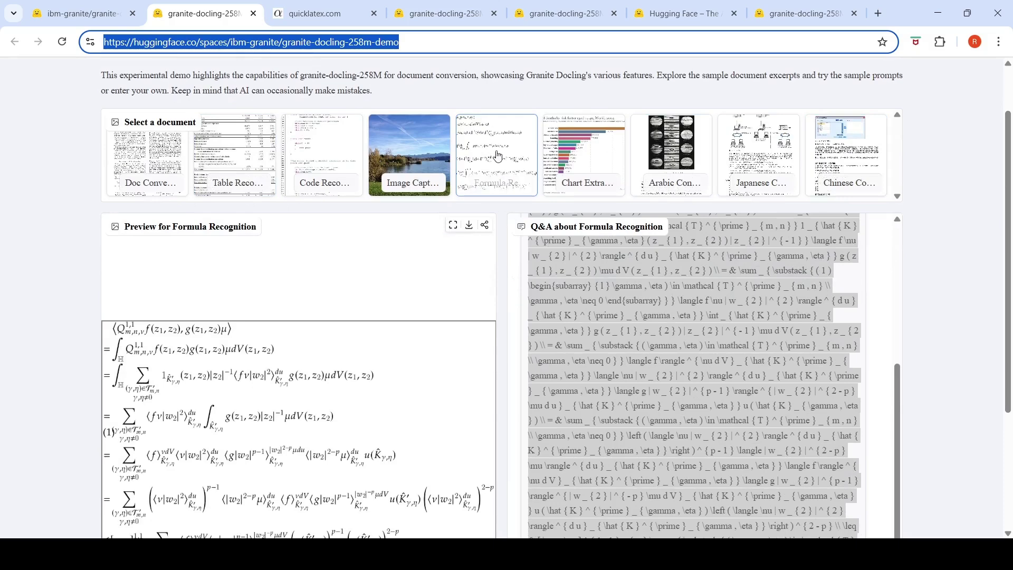
scroll(416, 291, down, 2)
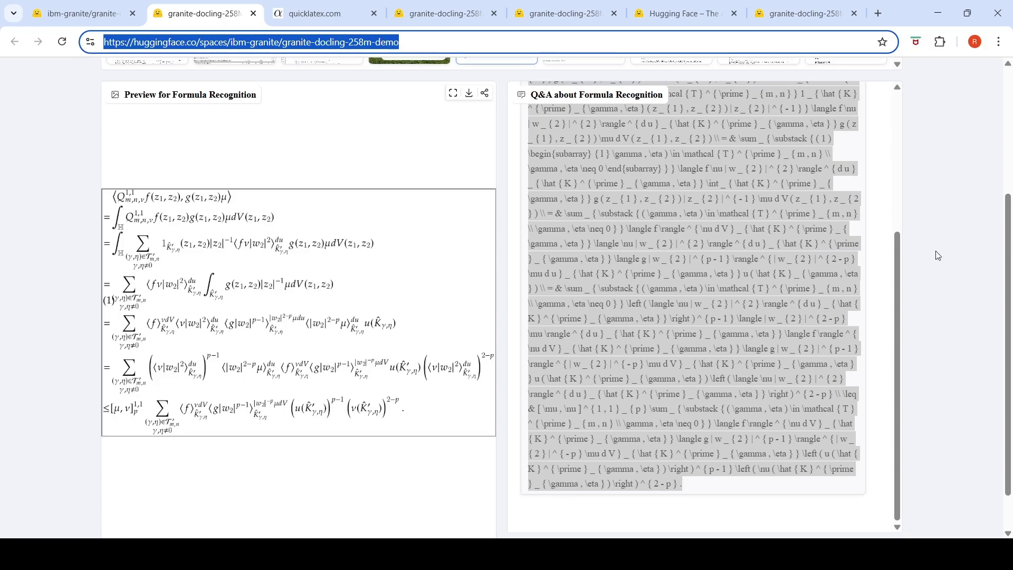
scroll(936, 256, up, 3)
scroll(761, 243, down, 3)
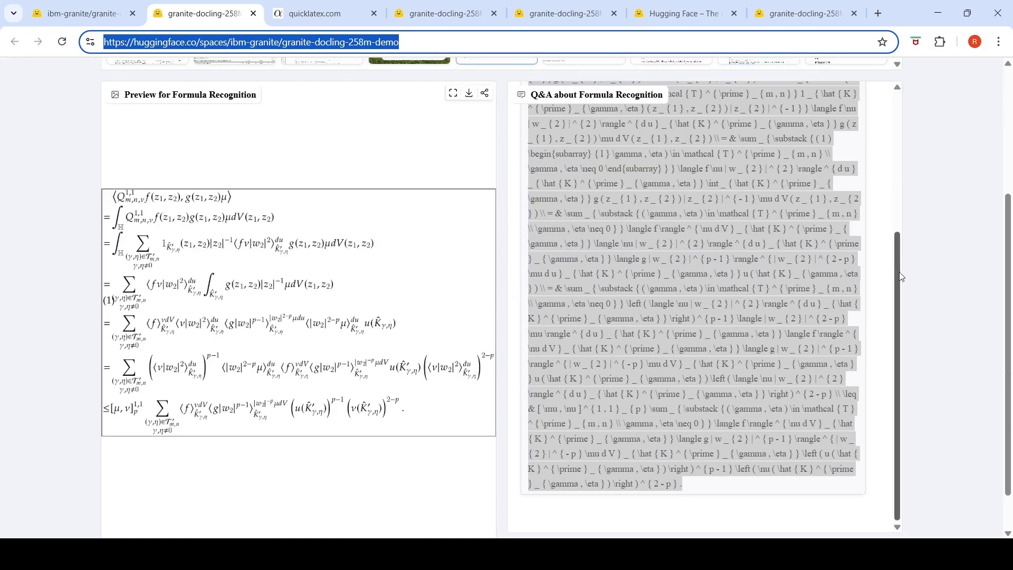
drag(900, 276, 915, 147)
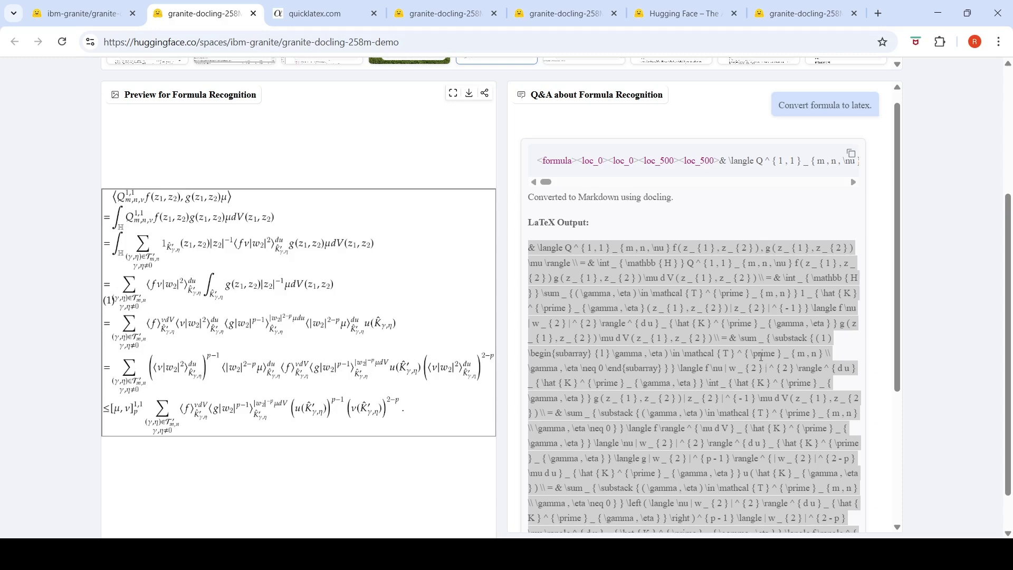
- View QuickLaTeX's rendered Output Image of the model's seven-line equation chain
click(320, 15)
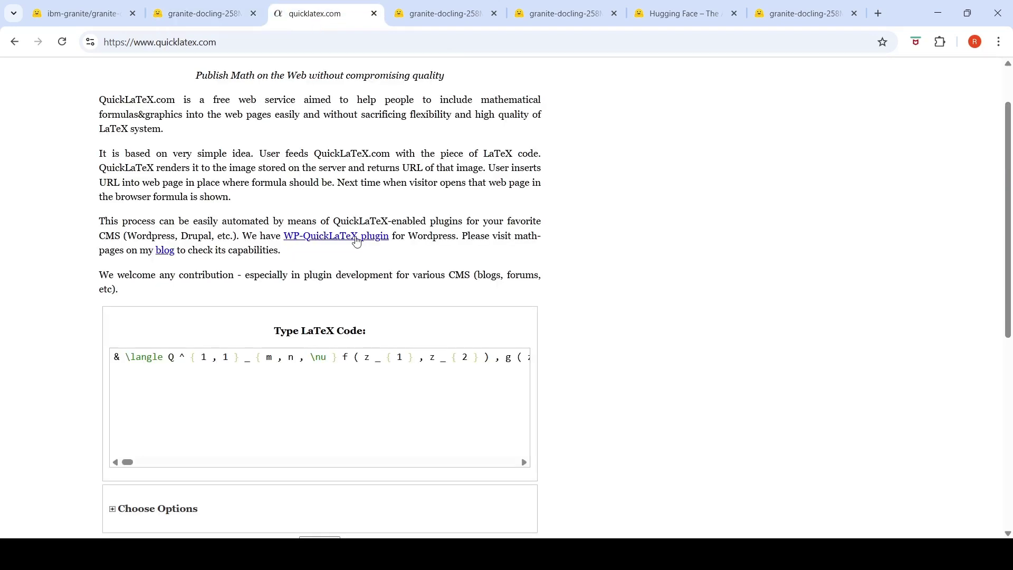
scroll(358, 241, down, 7)
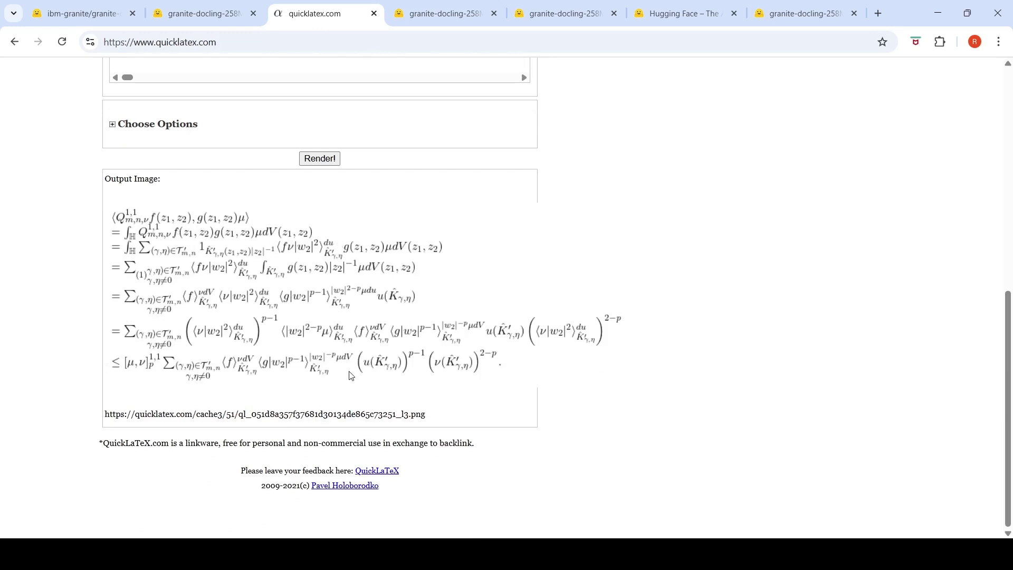
- Inspect the Alphabet consolidated balance sheet image and its DocTags output across the full width
click(447, 12)
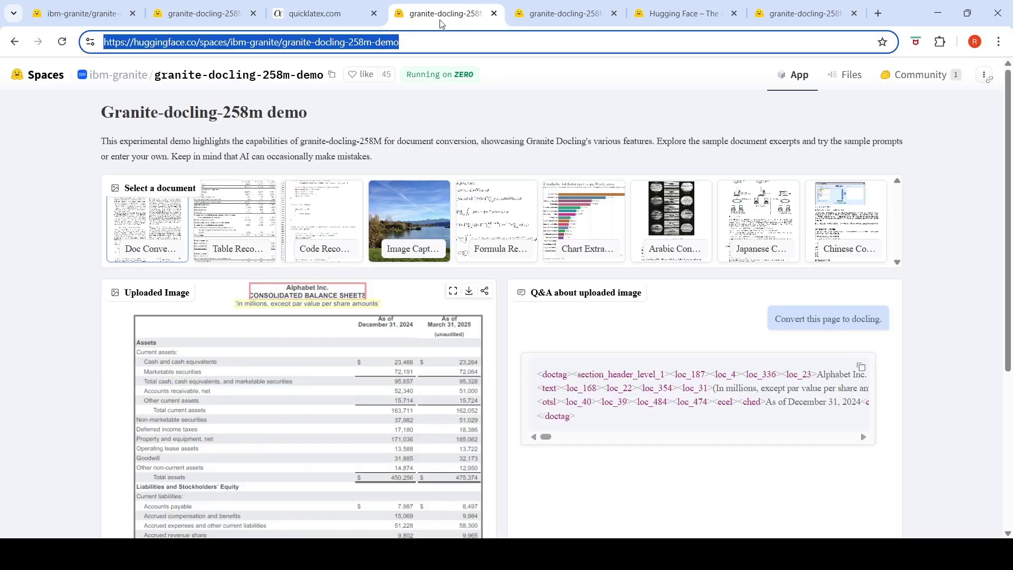
scroll(445, 269, down, 2)
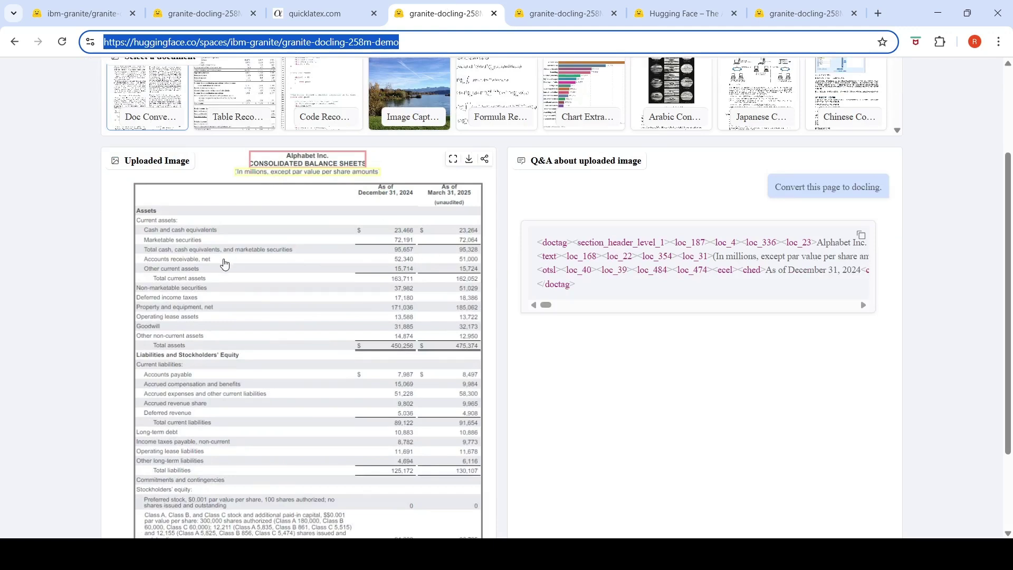
scroll(222, 264, down, 1)
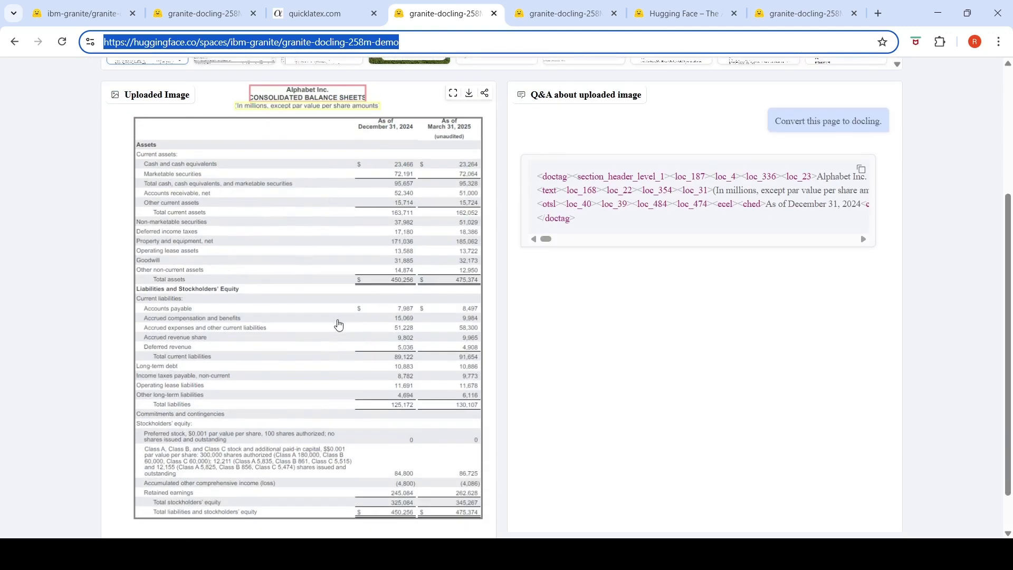
scroll(340, 315, up, 1)
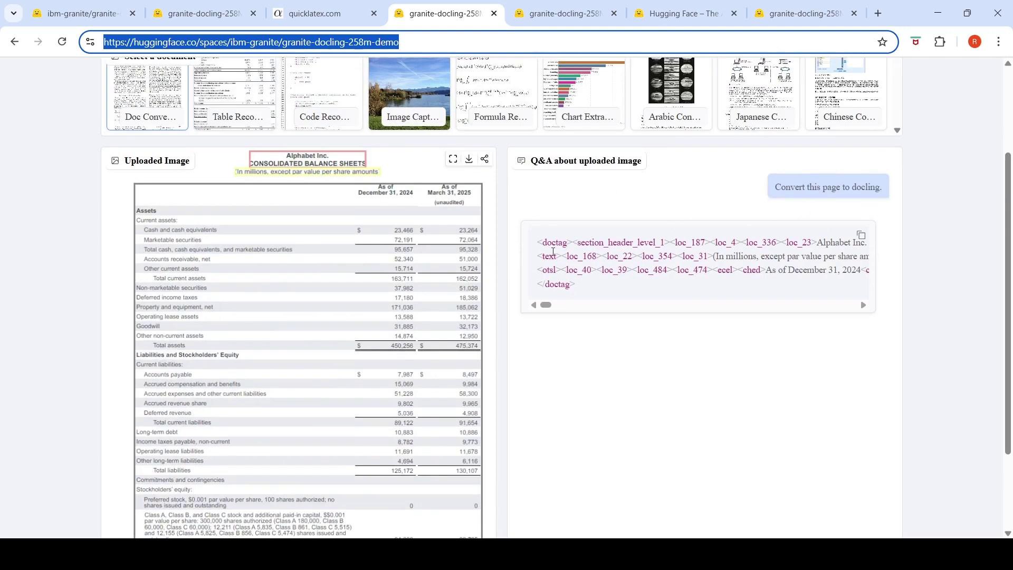
drag(540, 246, 584, 291)
click(602, 285)
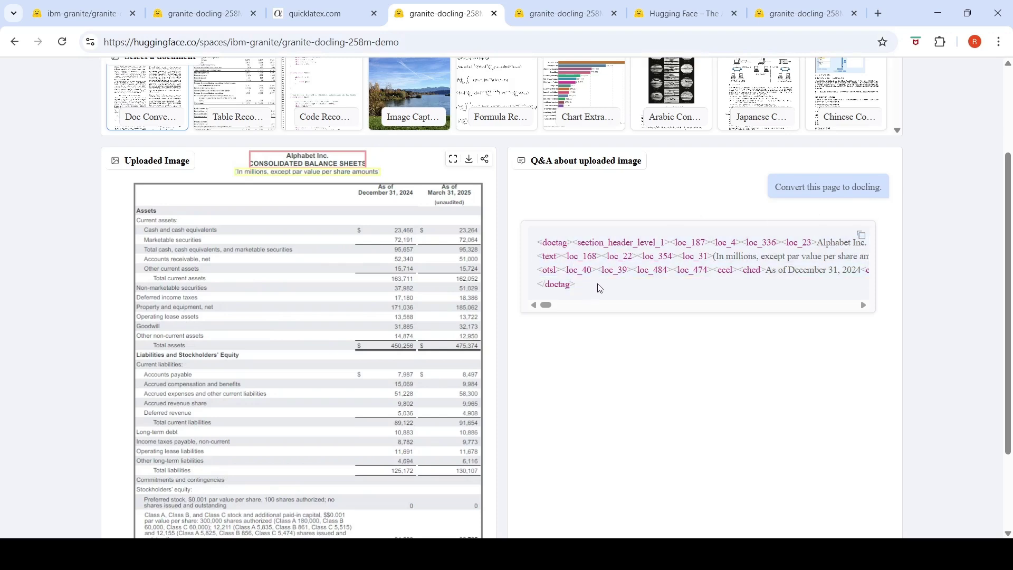
mouse_move(550, 306)
mouse_down()
mouse_move(593, 307)
mouse_move(540, 306)
mouse_up()
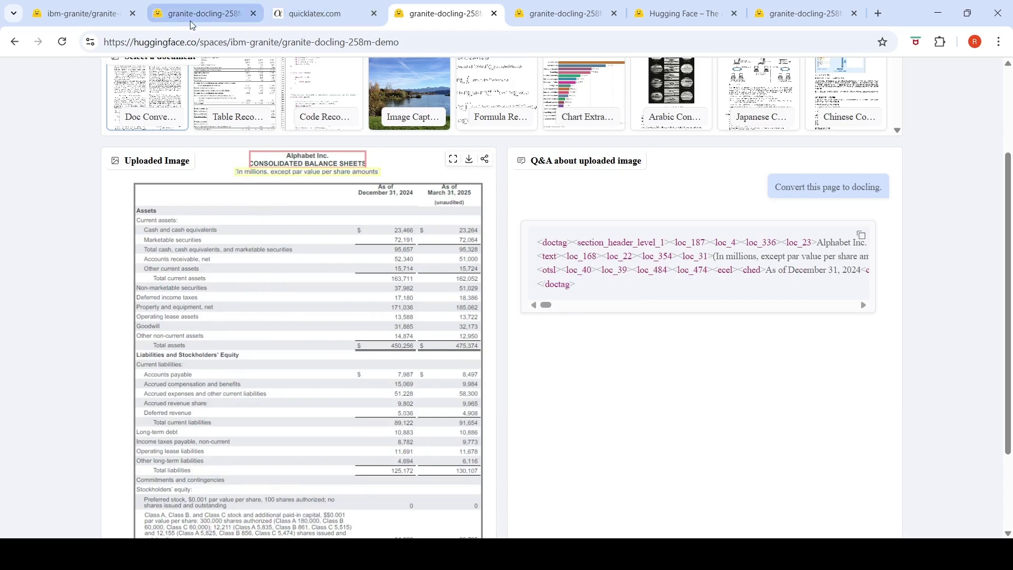
- Read the granite-docling-258M model card's Model Summary, model details and new-features list
click(114, 16)
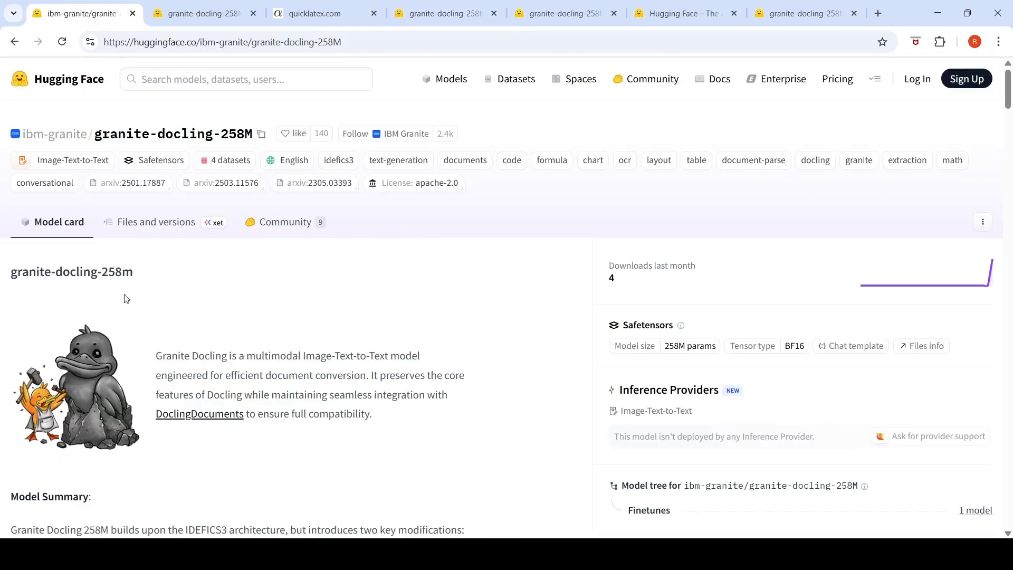
scroll(346, 317, down, 5)
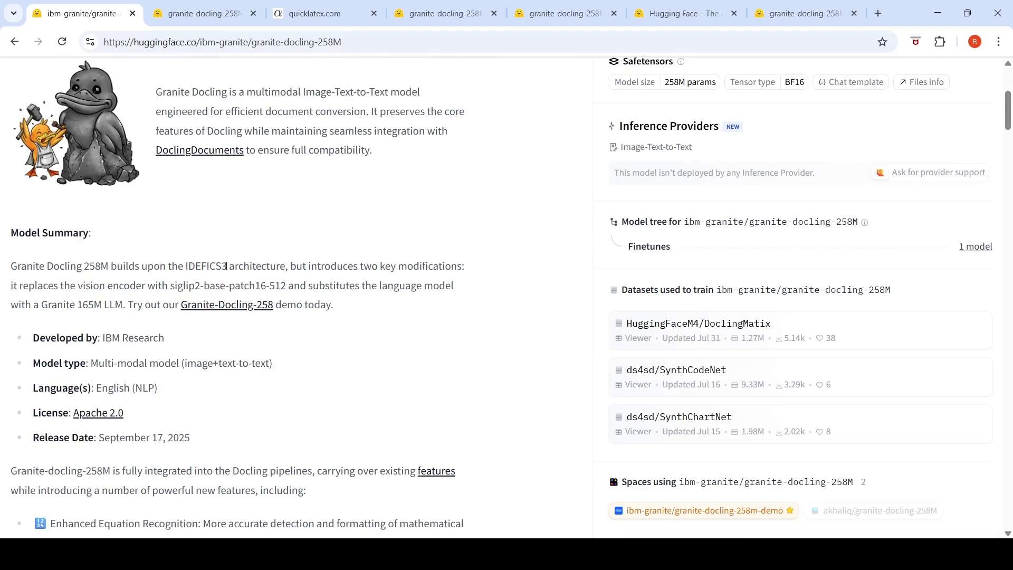
scroll(242, 280, up, 2)
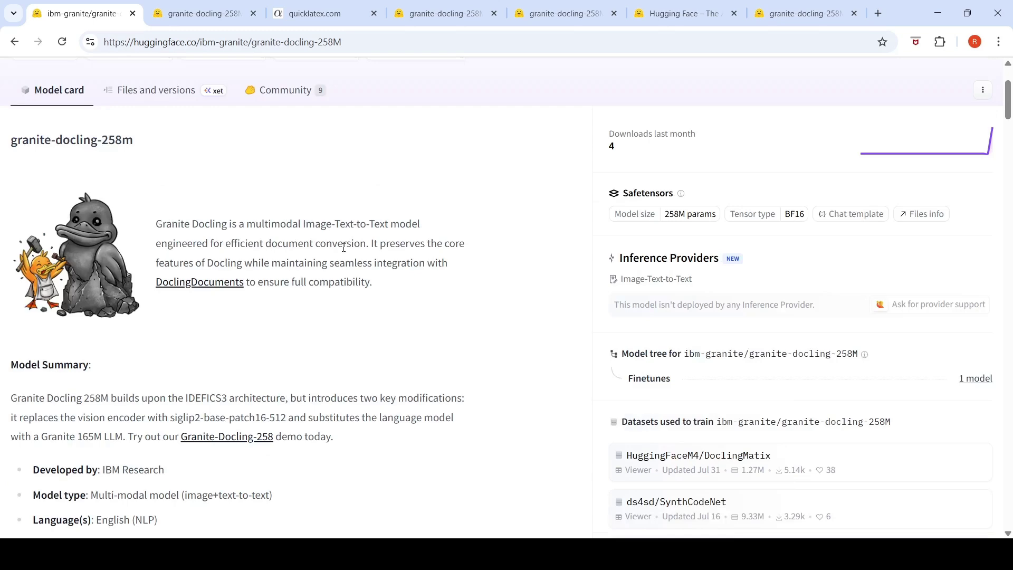
scroll(312, 346, down, 2)
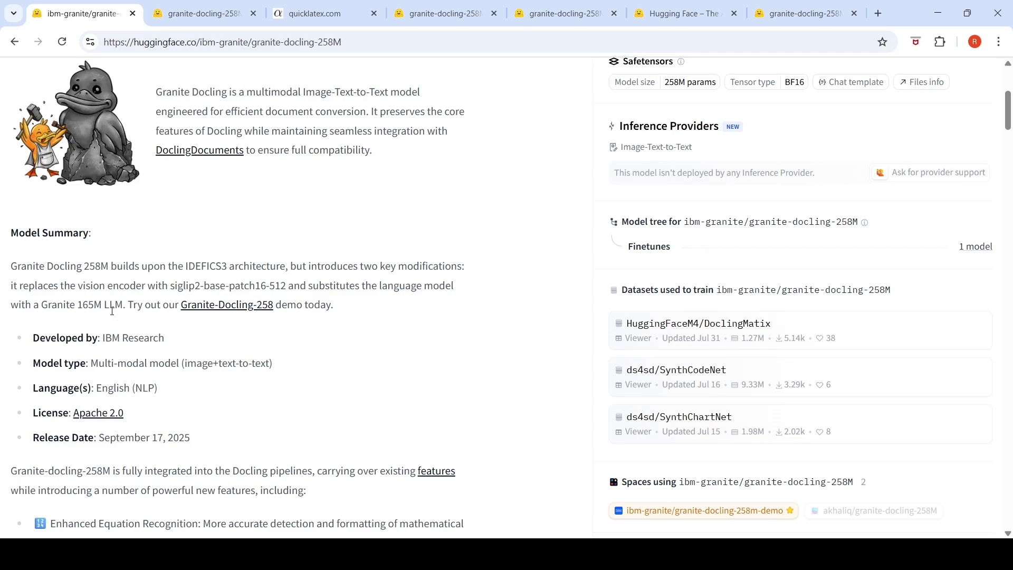
scroll(321, 343, down, 1)
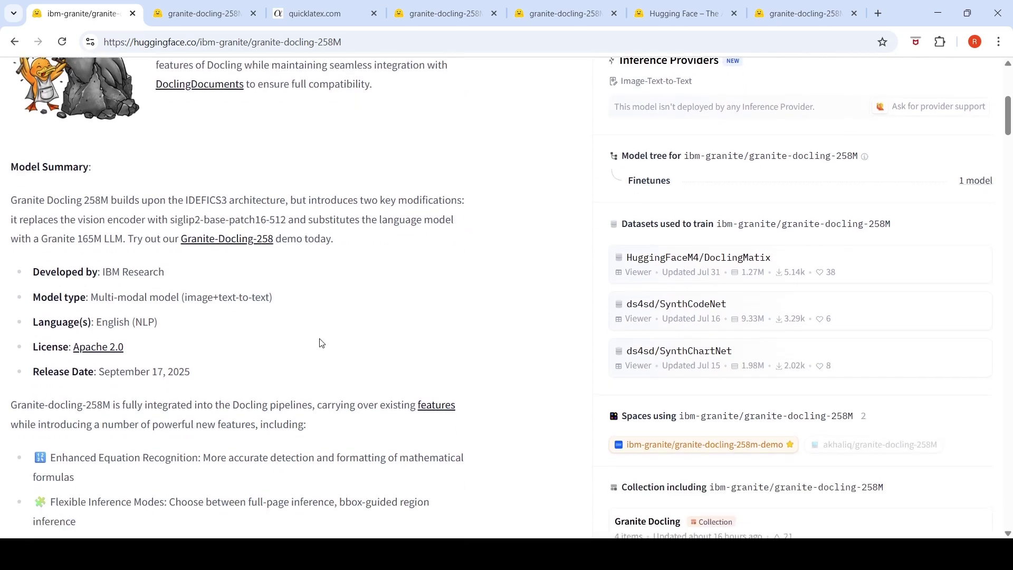
scroll(321, 342, down, 1)
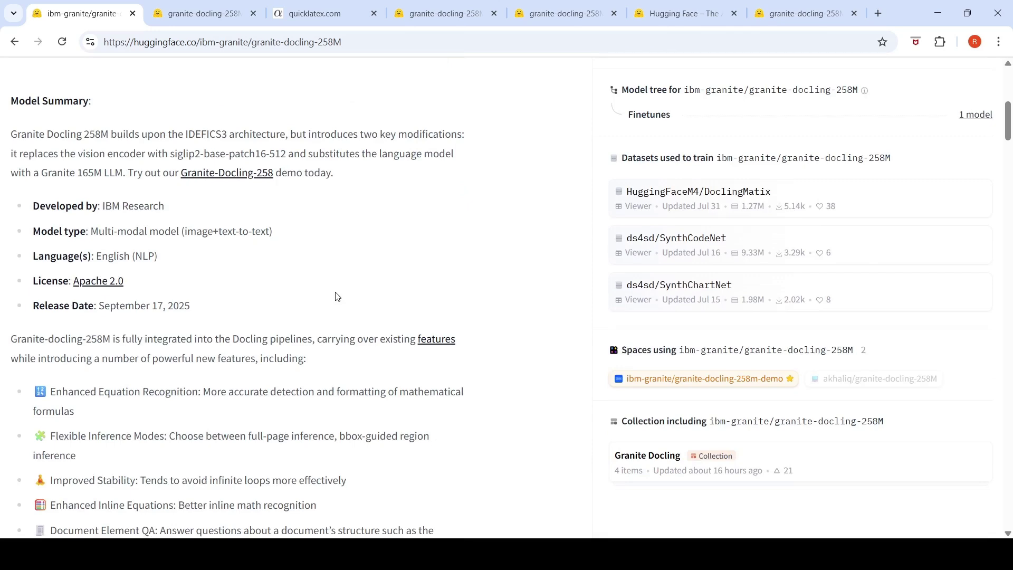
- Read the plain-transformers single-page inference example and Markdown export code down to Intended Use
scroll(337, 297, down, 2)
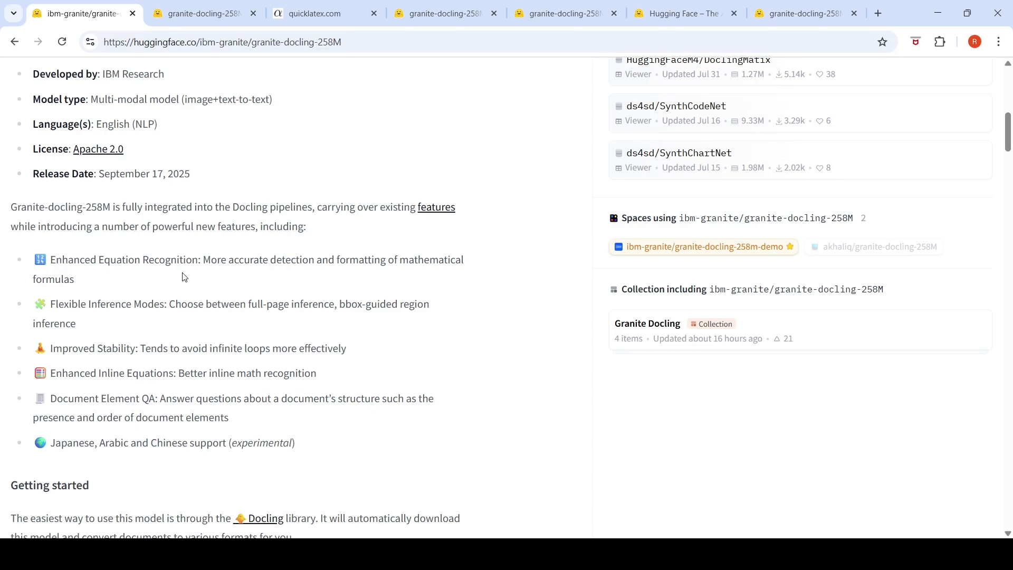
scroll(253, 248, down, 2)
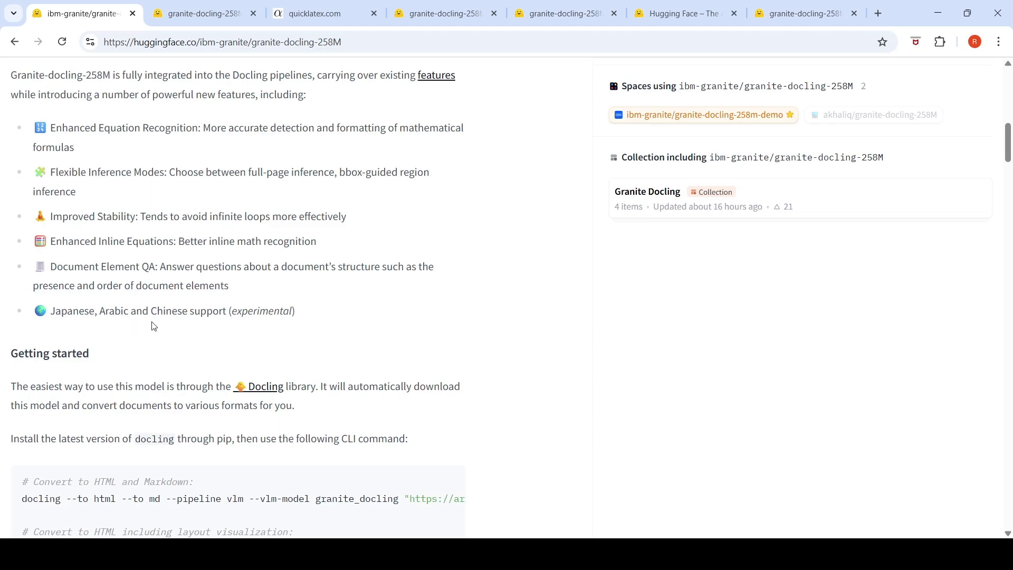
scroll(415, 311, up, 4)
scroll(415, 311, down, 3)
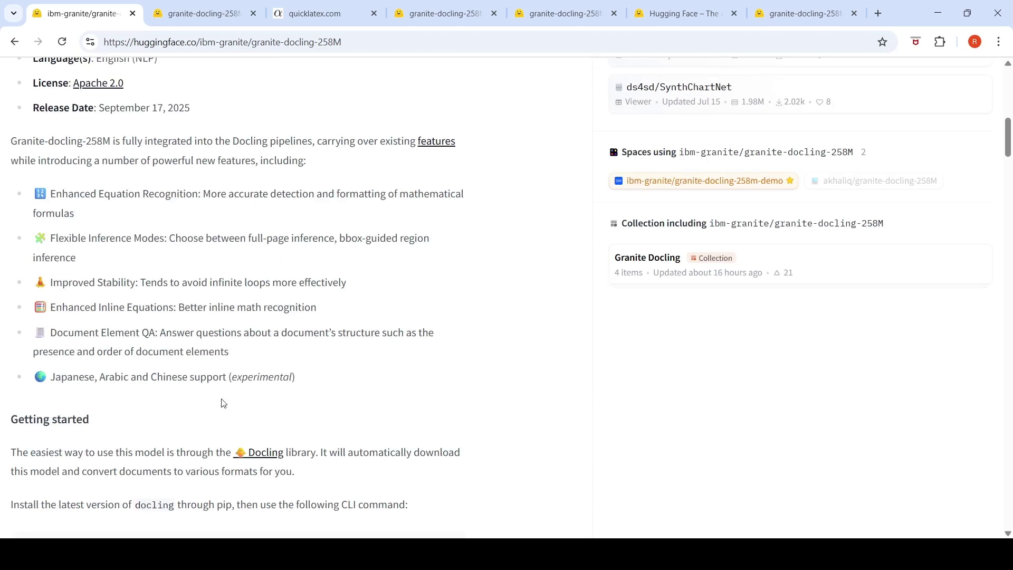
scroll(248, 336, up, 3)
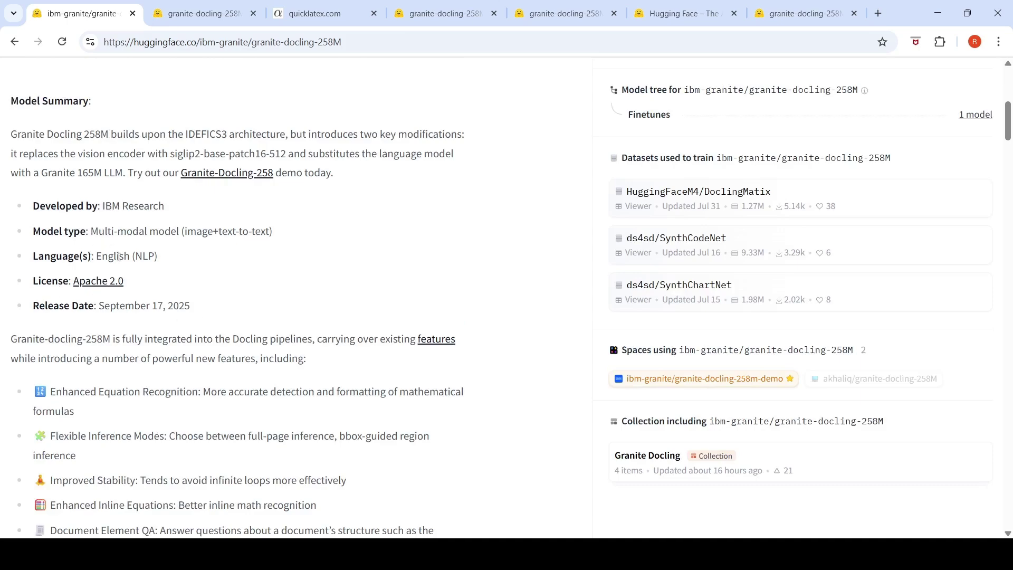
scroll(392, 320, down, 5)
scroll(391, 320, down, 6)
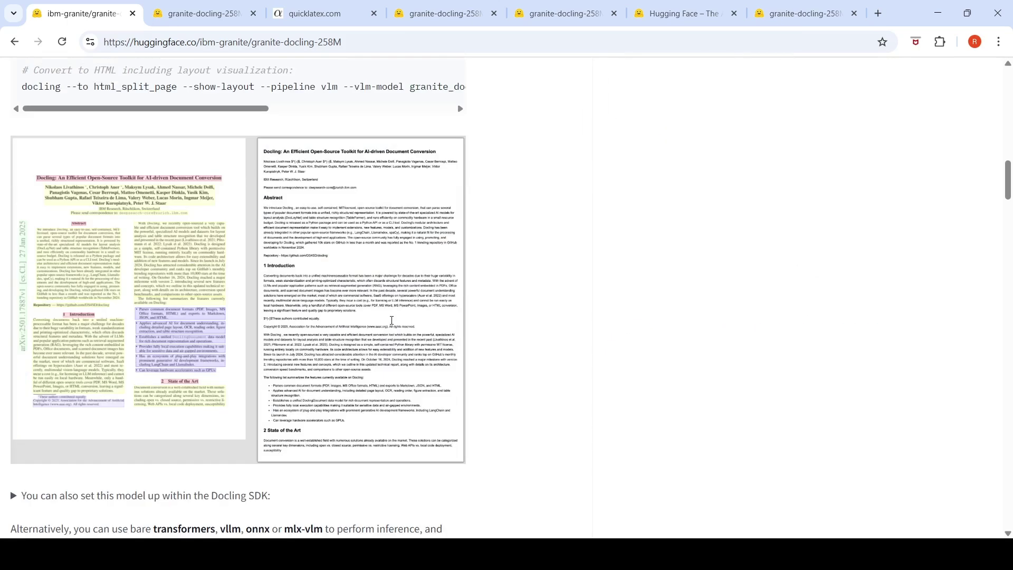
scroll(391, 323, down, 5)
scroll(393, 325, down, 2)
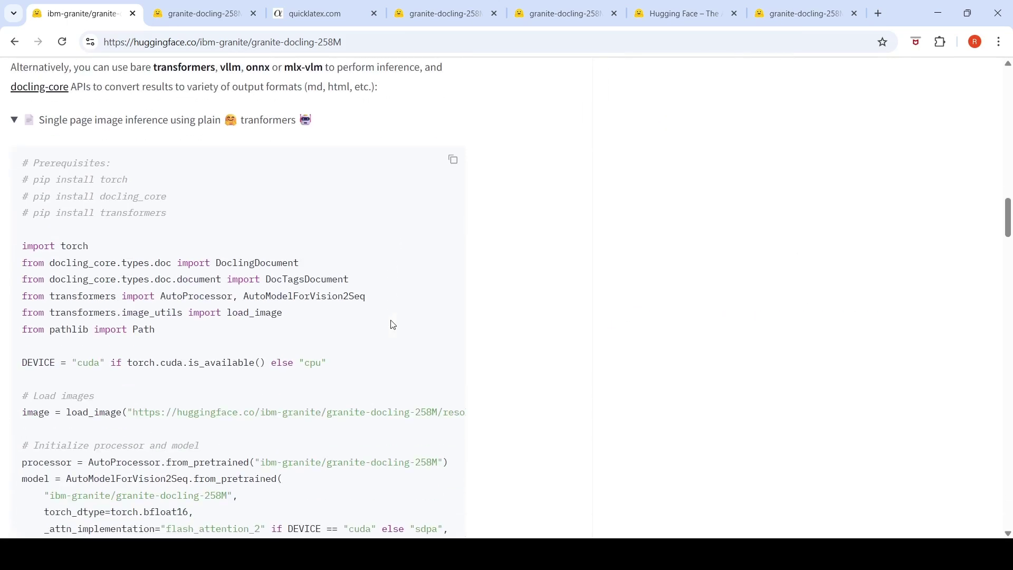
scroll(254, 280, down, 5)
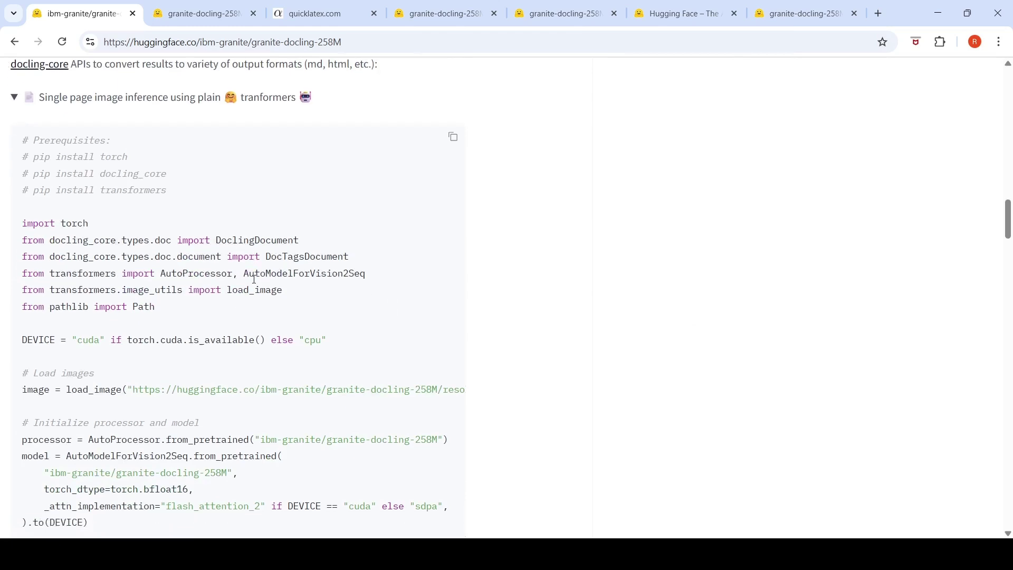
scroll(255, 285, down, 3)
scroll(256, 285, down, 6)
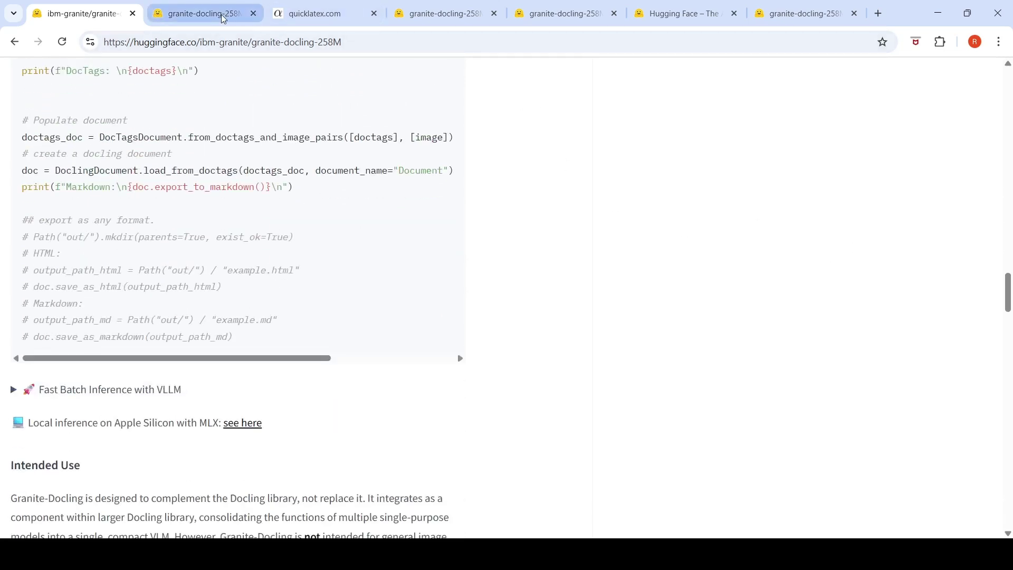
- Read the news-article demo's DocTags output, then switch to the Hugging Face home feed
click(204, 14)
click(446, 14)
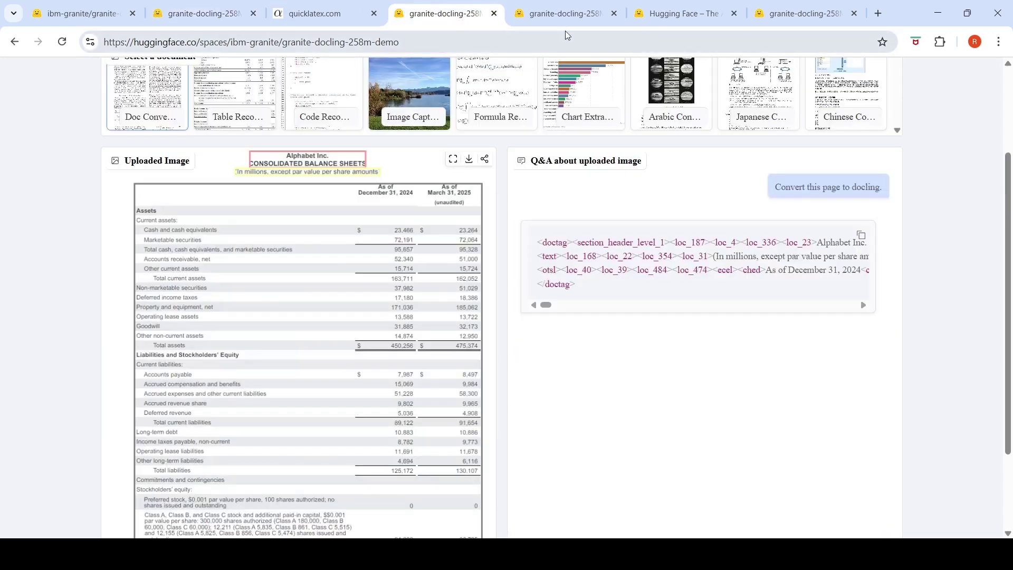
click(551, 15)
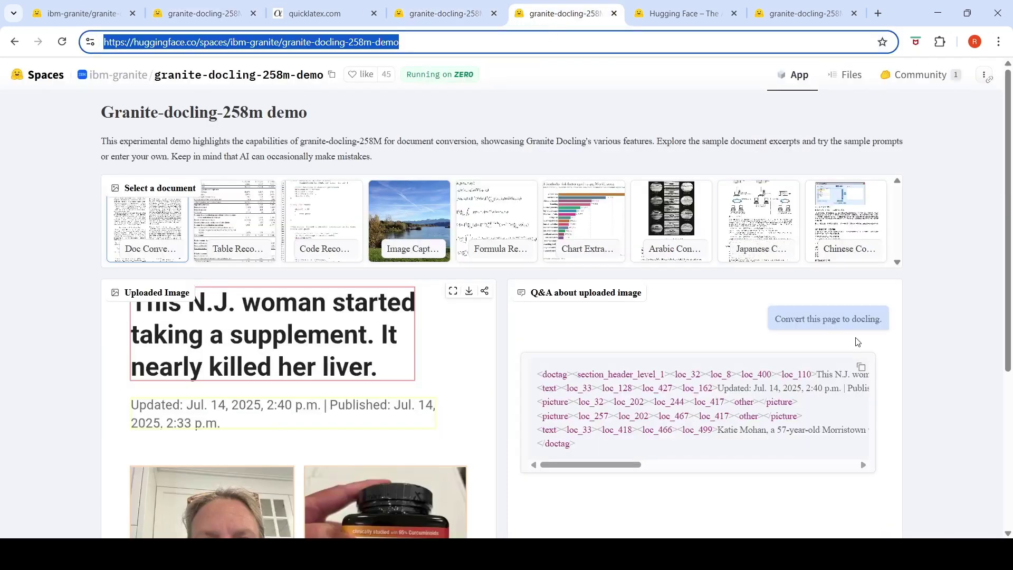
scroll(858, 343, down, 3)
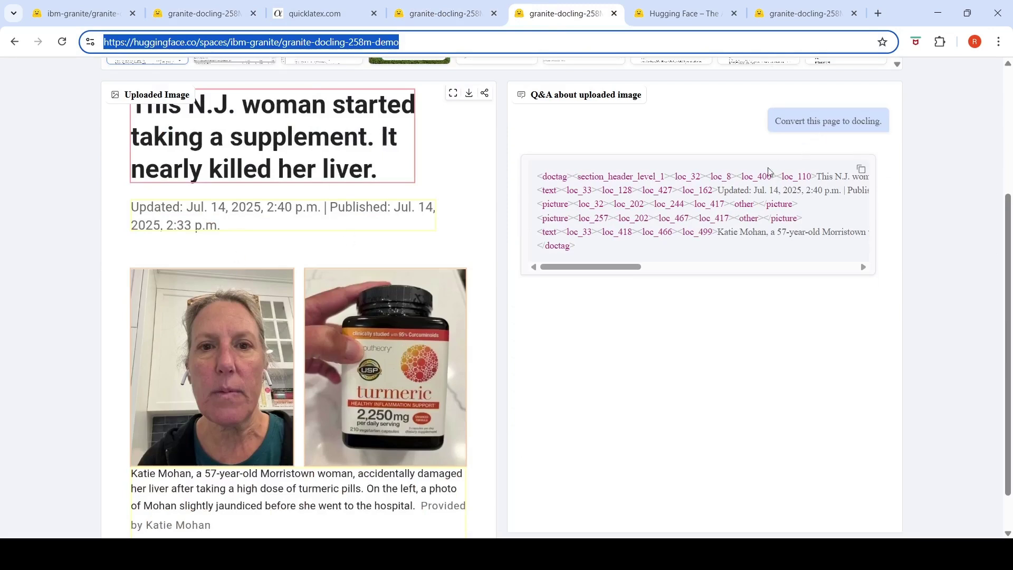
click(605, 272)
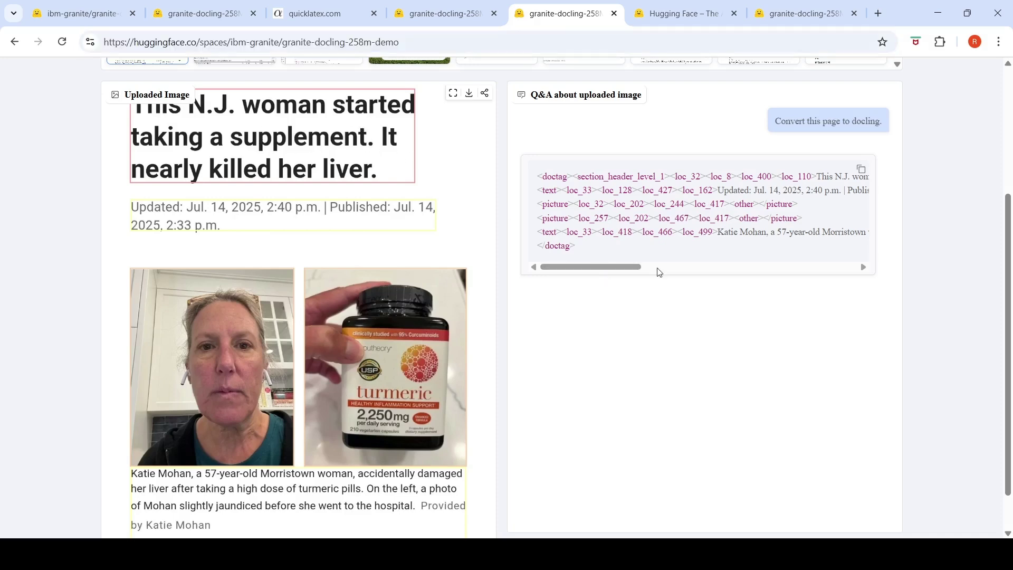
drag(637, 269, 815, 292)
scroll(402, 275, down, 1)
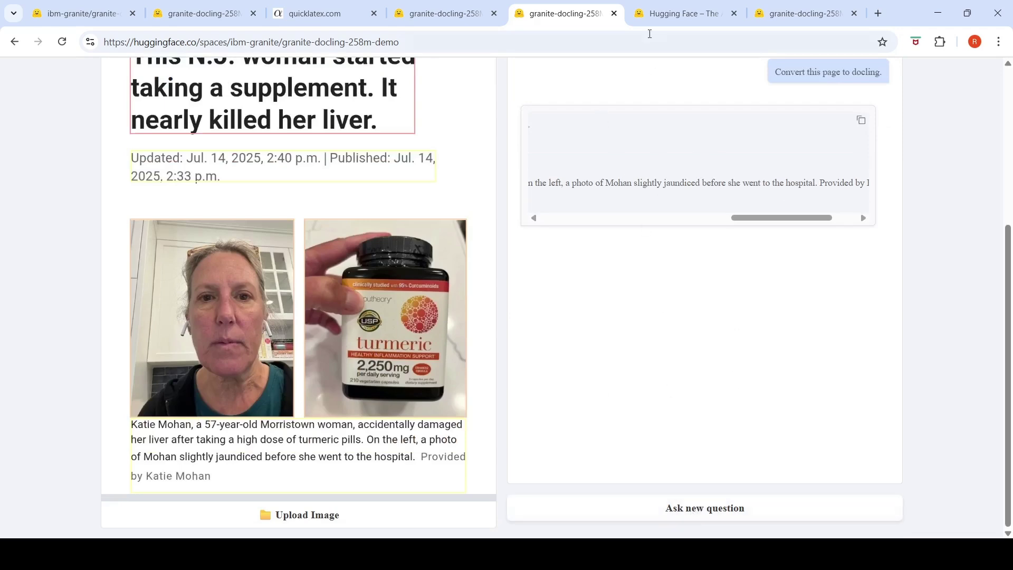
click(657, 13)
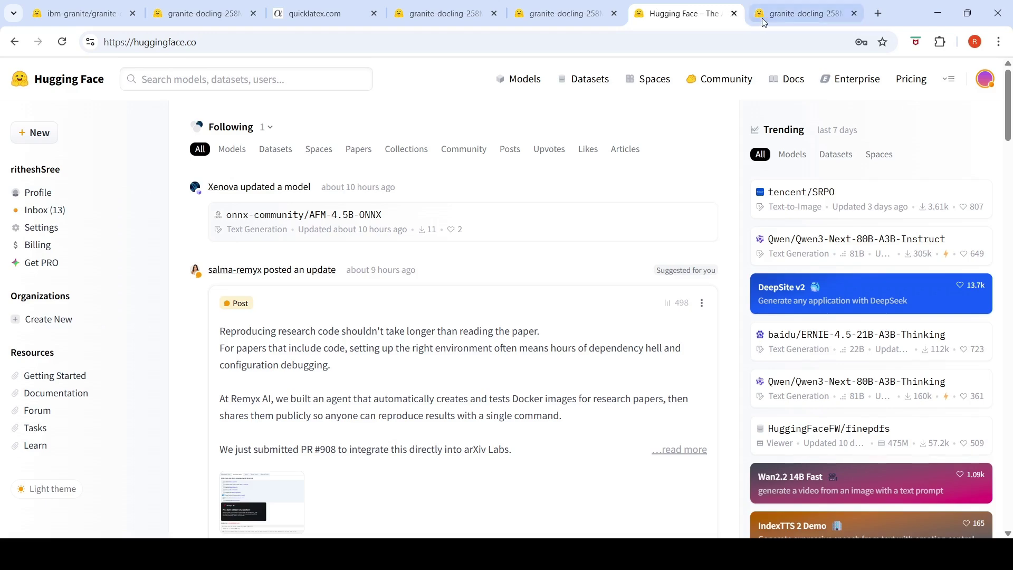
- Close the home feed, review the infographic Q&A, reset it with 'Ask new question', and start an image upload
click(734, 13)
scroll(296, 296, down, 5)
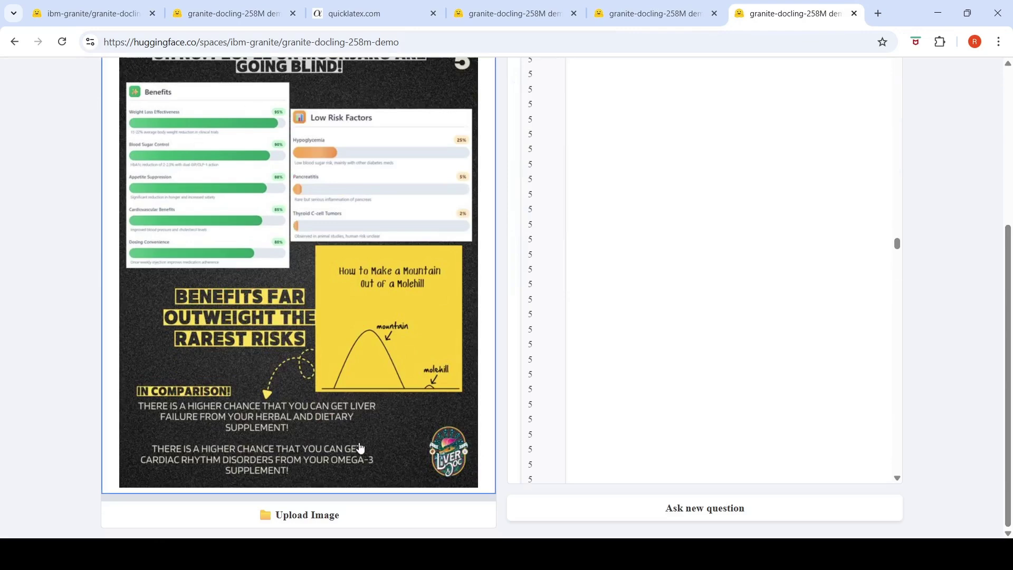
scroll(364, 411, up, 3)
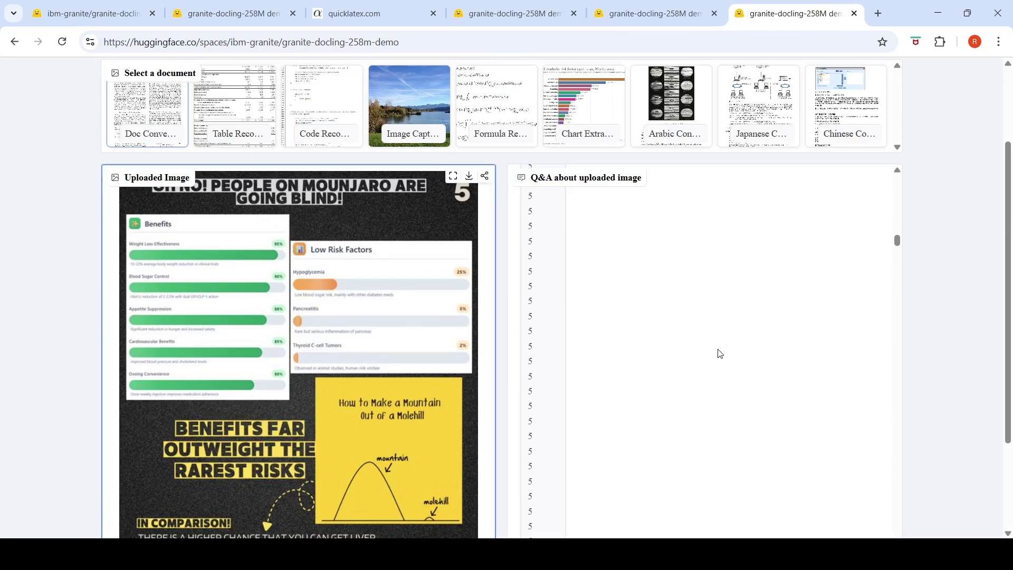
scroll(720, 353, up, 5)
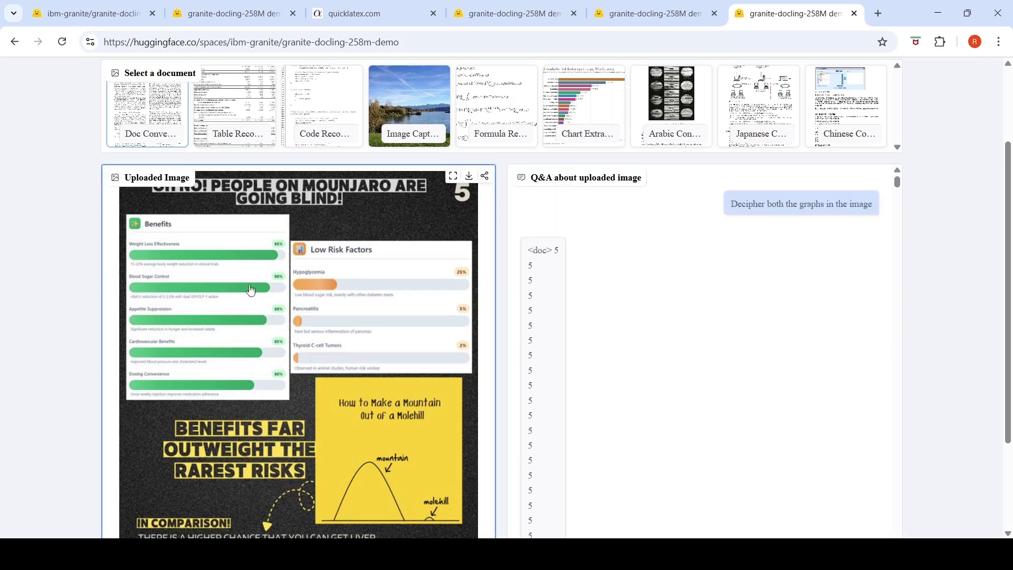
scroll(774, 396, down, 3)
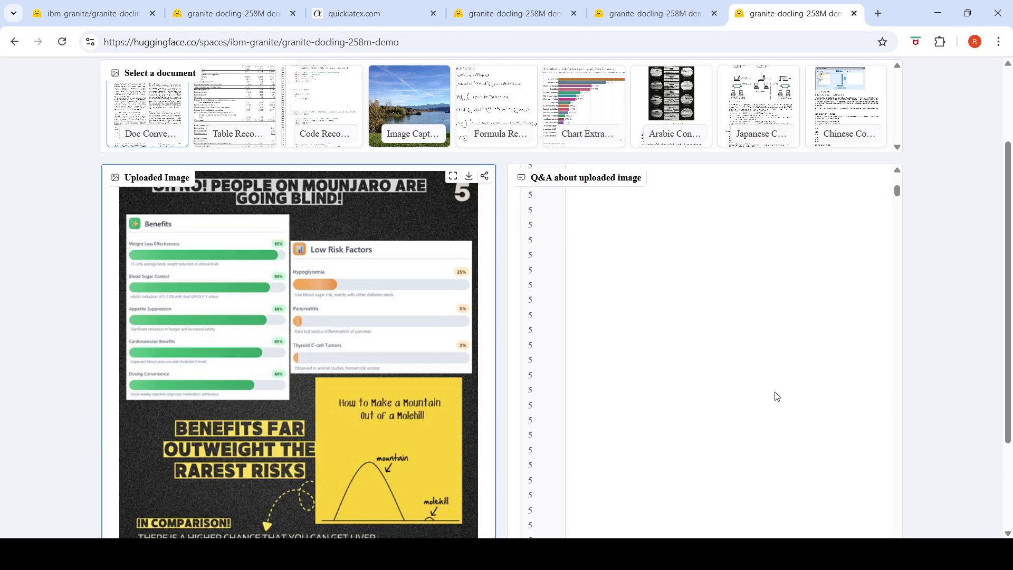
scroll(923, 359, down, 3)
click(691, 516)
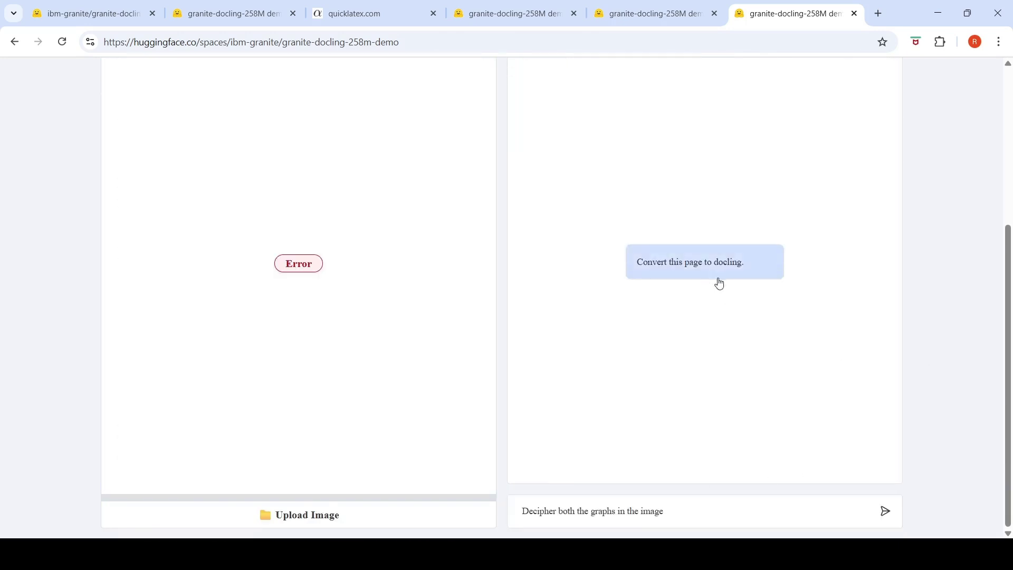
click(307, 516)
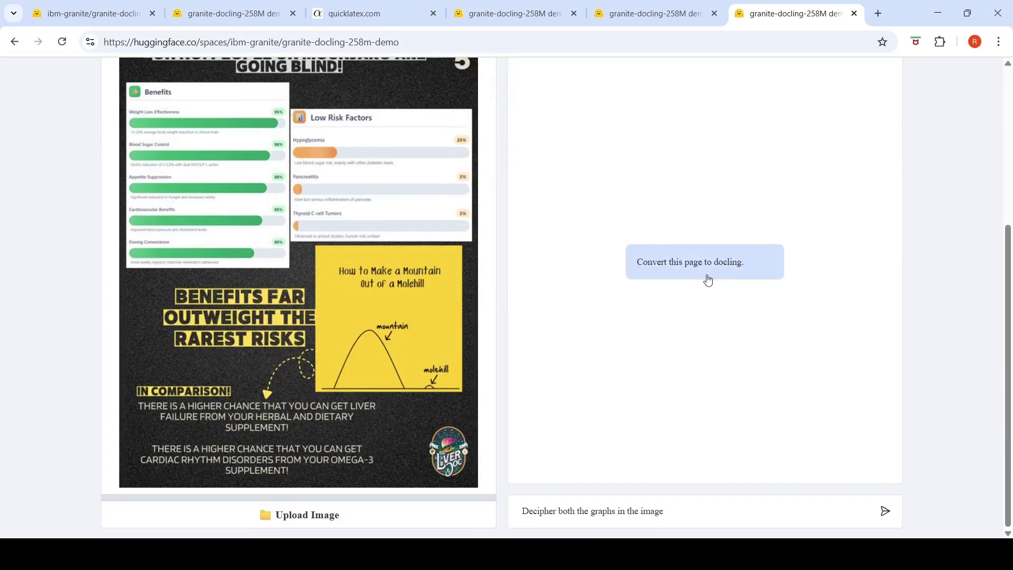
- Run 'Convert this page to docling.' on the Mounjaro infographic, review the tags, then reset the chat
click(708, 280)
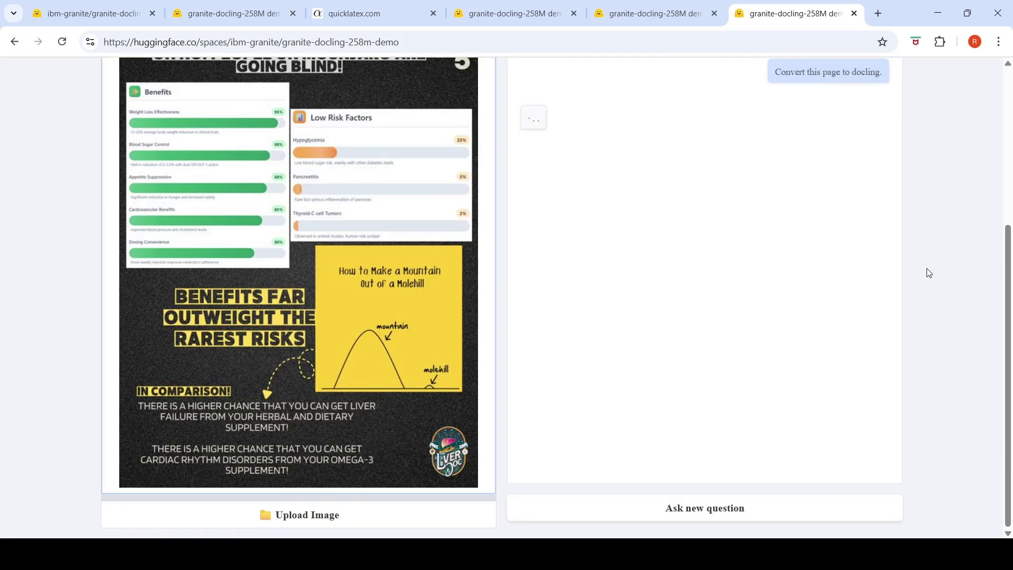
scroll(929, 272, down, 4)
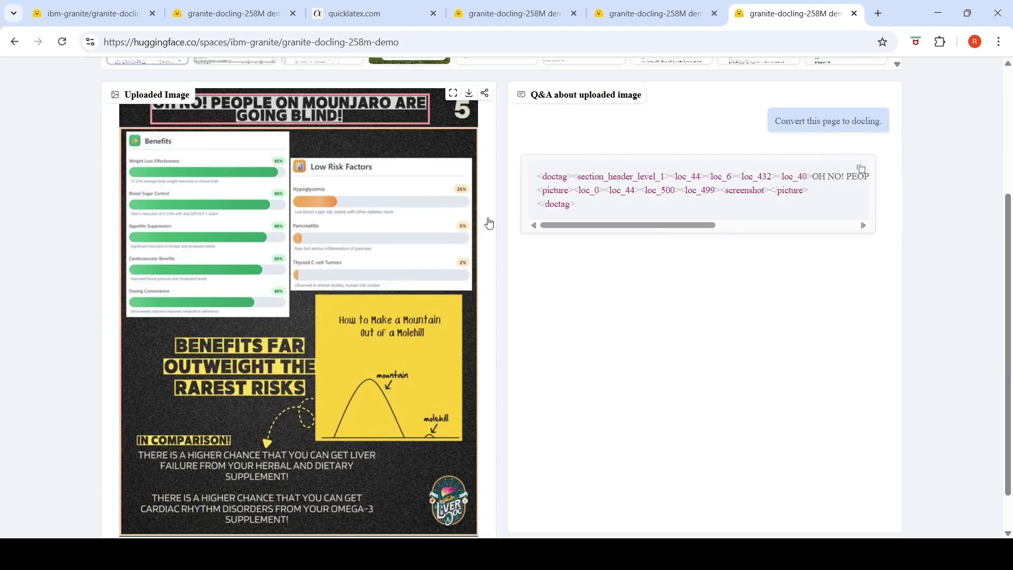
drag(708, 227, 474, 220)
scroll(703, 332, down, 1)
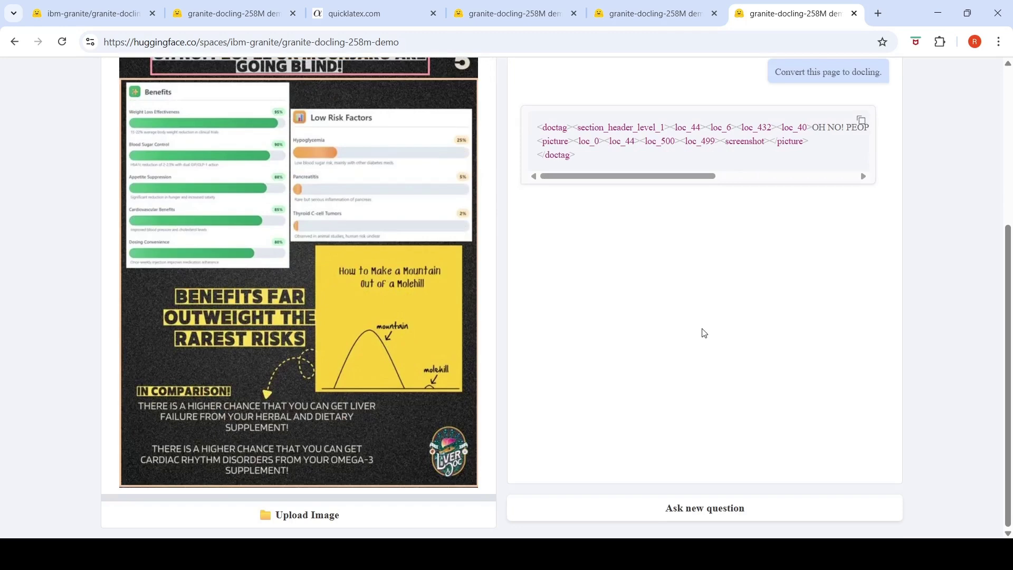
click(701, 503)
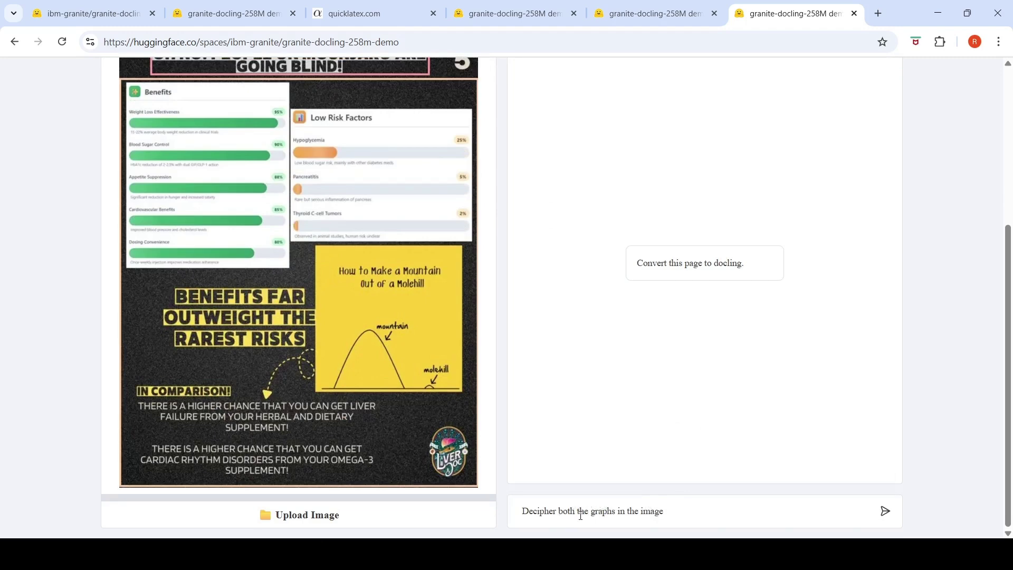
- Send the prompt 'Decipher both the low risk factors bar graph' about the infographic
drag(578, 511, 946, 504)
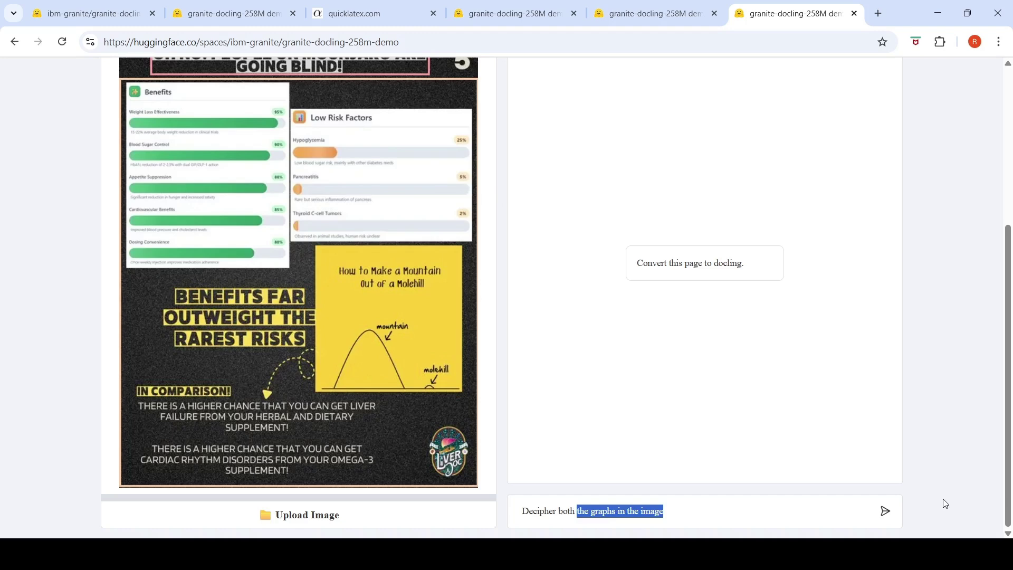
text(th)
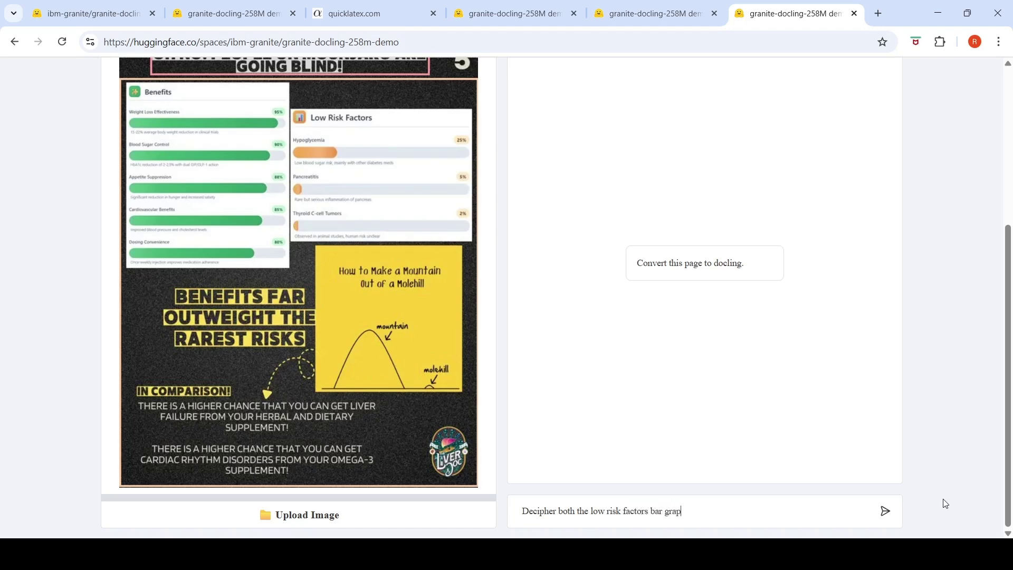
click(884, 510)
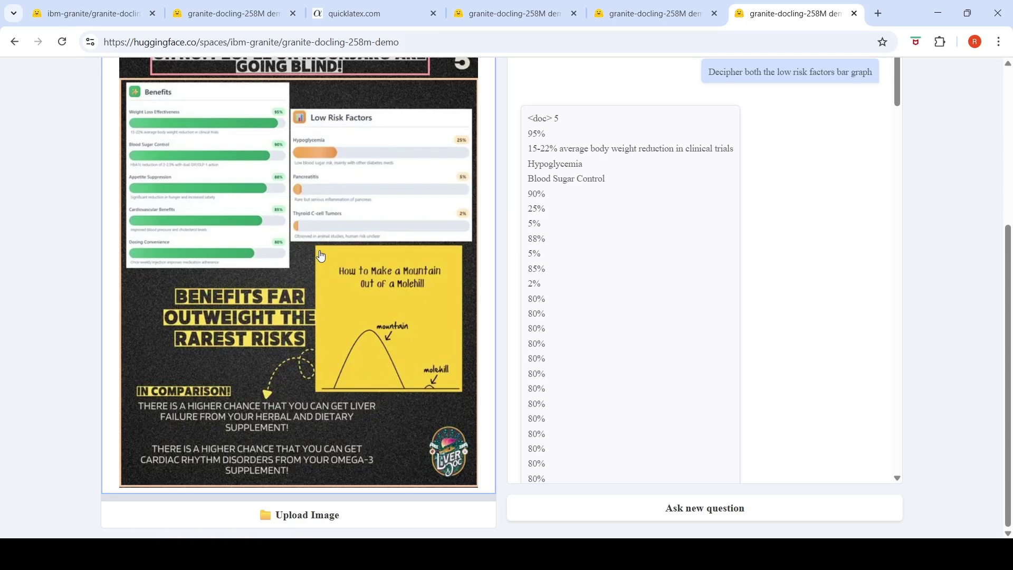
- Scroll through the answer's long run of repeated 80% lines, then return to the page top
scroll(322, 256, up, 4)
scroll(321, 255, down, 4)
scroll(658, 226, down, 15)
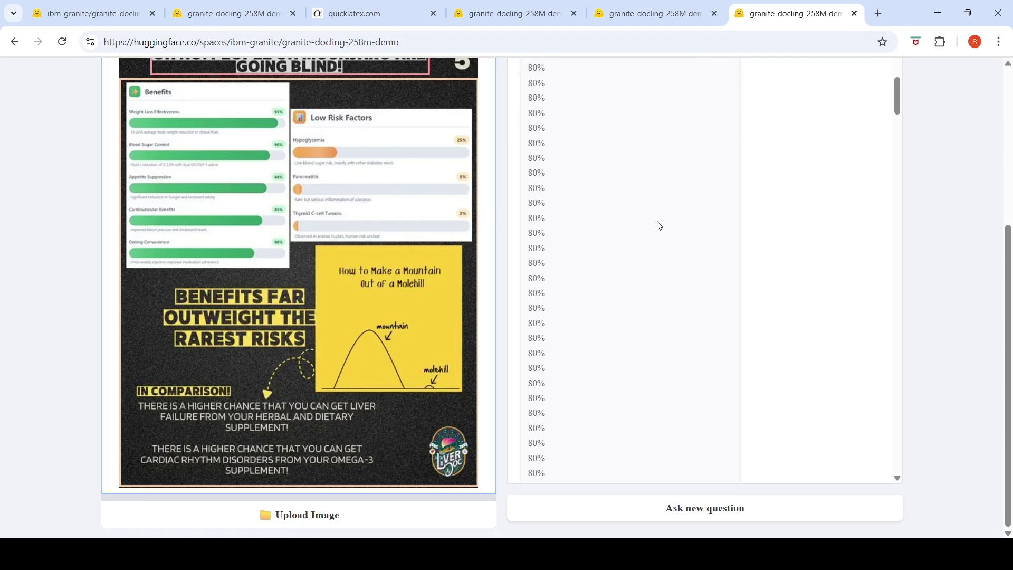
scroll(664, 228, down, 15)
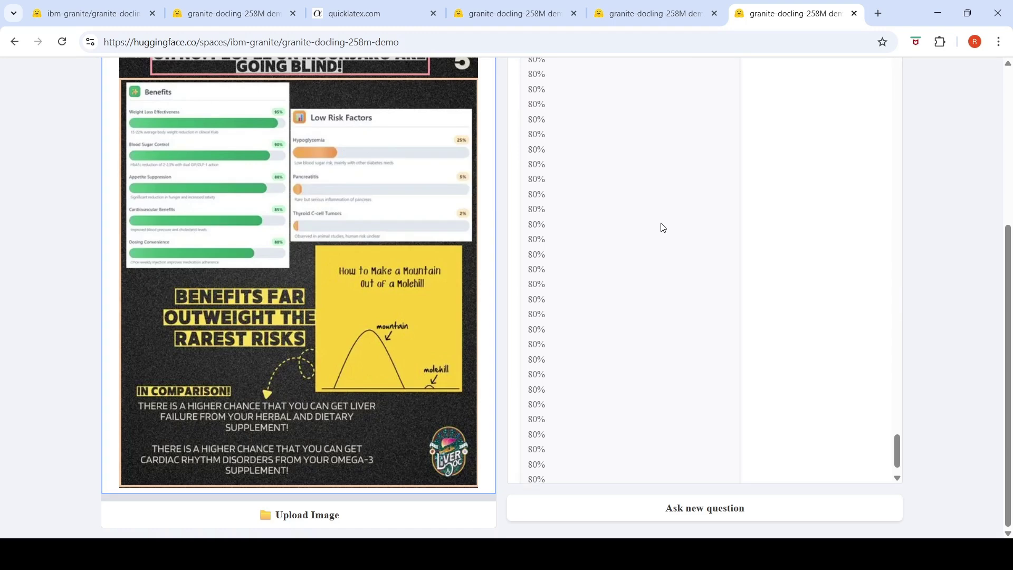
scroll(662, 227, down, 2)
scroll(950, 316, up, 5)
click(335, 236)
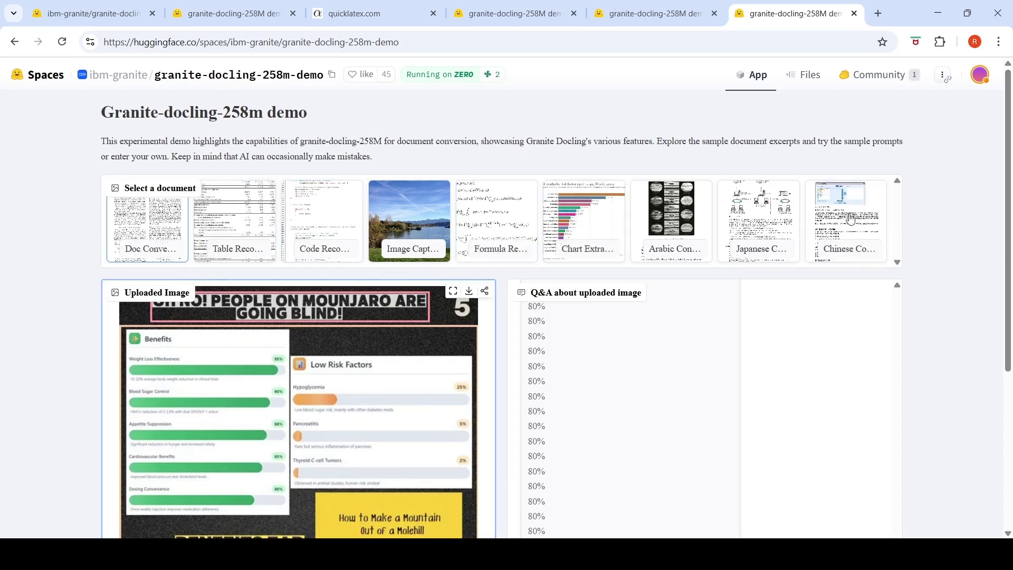
- Close the demo tab to return to the ibm-granite/granite-docling-258M model card
key(ctrl+w)
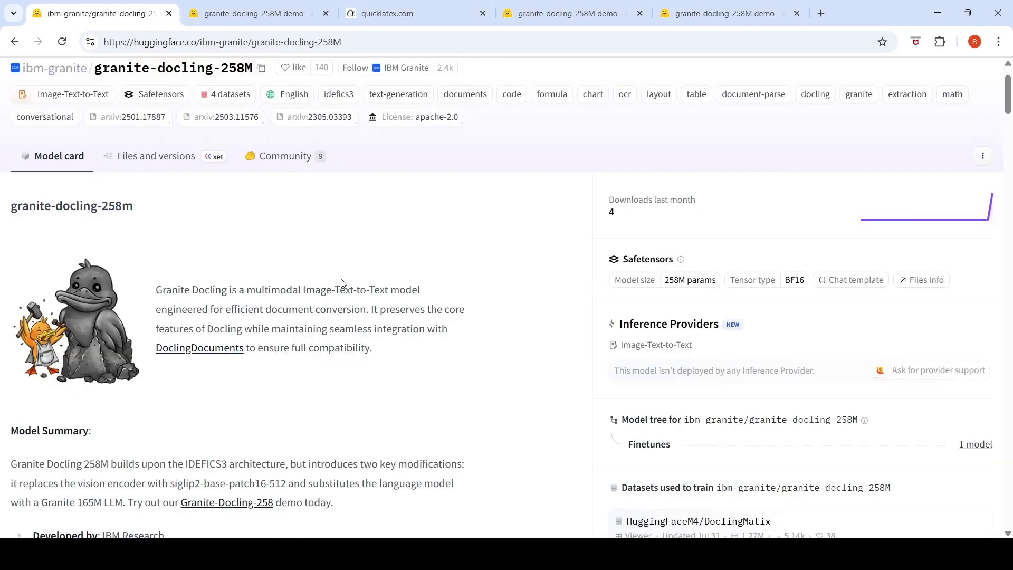